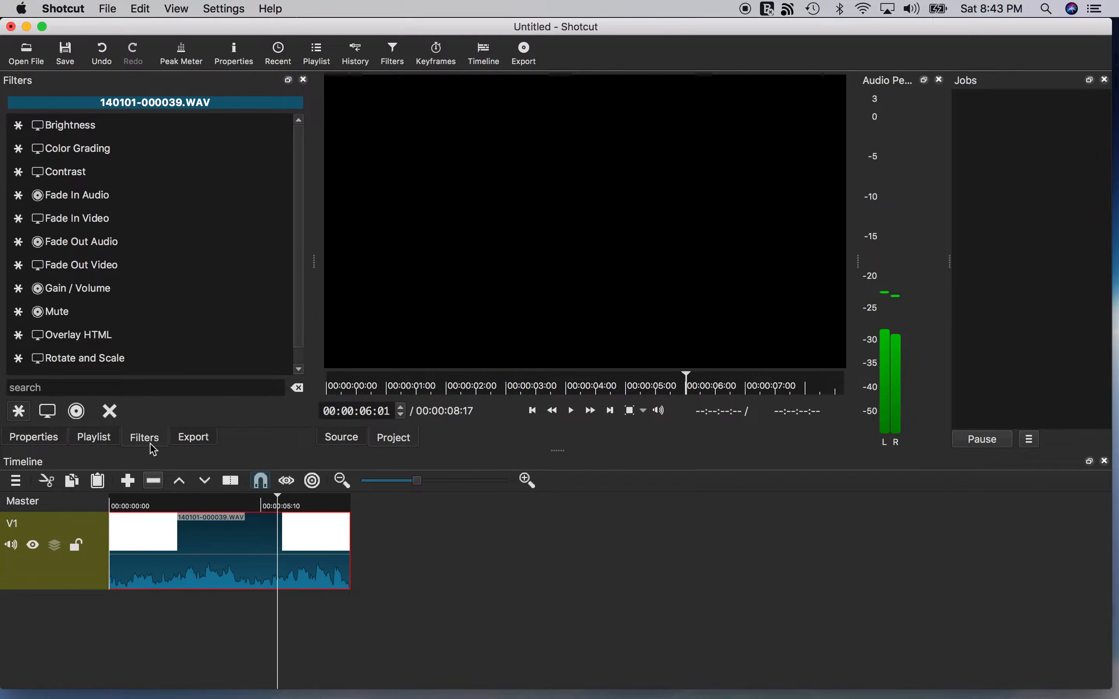
Add a Gain/Volume audio filter to the clip and set its level to 11.3 dB.
click(77, 411)
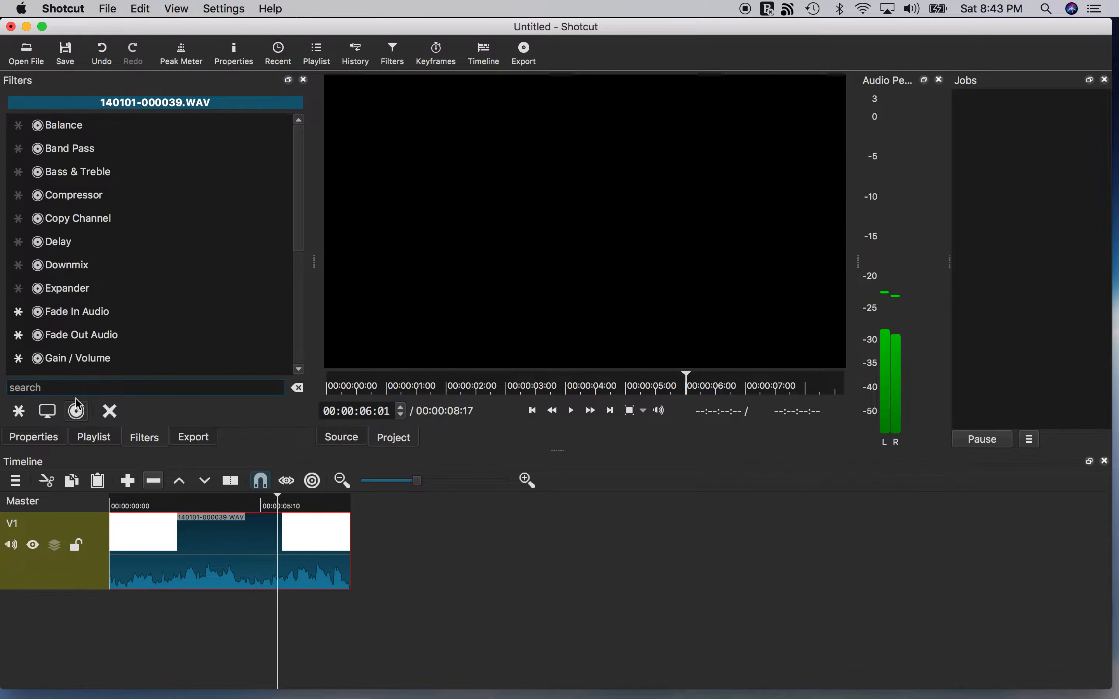
scroll(108, 277, down, 4)
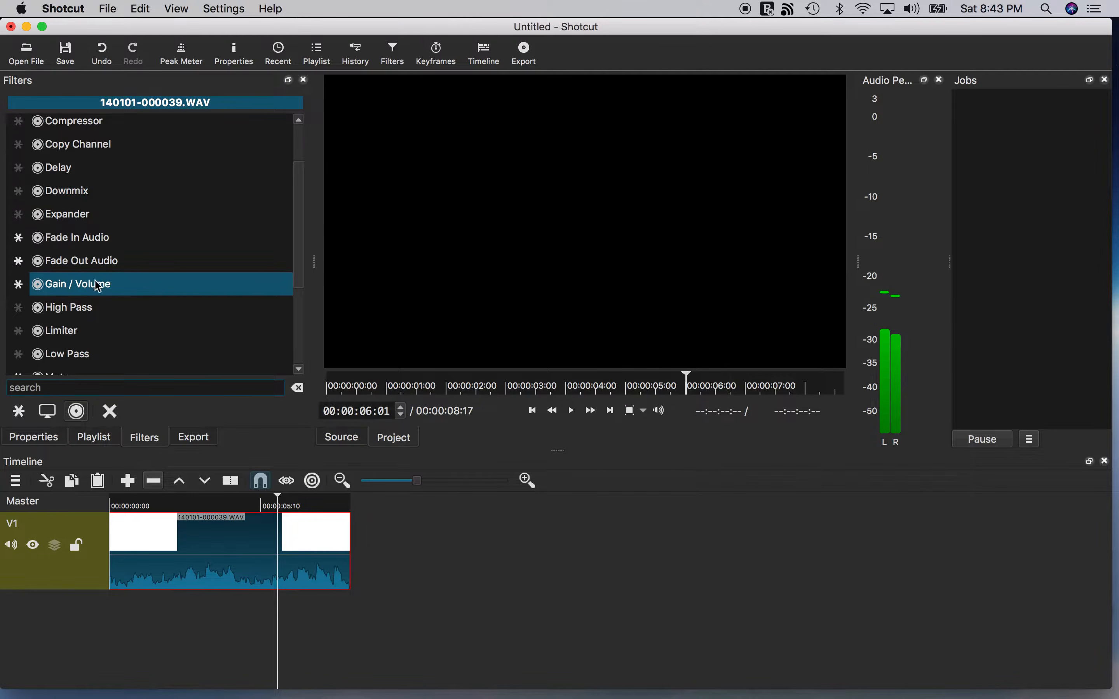
click(95, 286)
drag(134, 260, 156, 260)
Play the clip from the start to hear the gain change.
click(123, 507)
key(space)
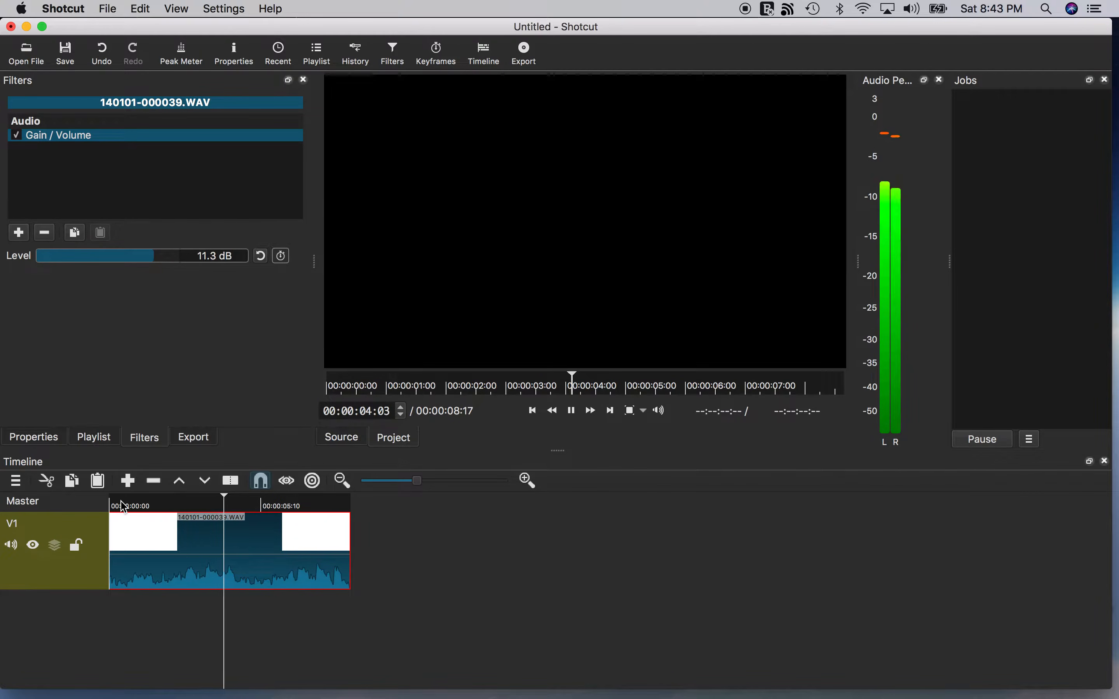
key(space)
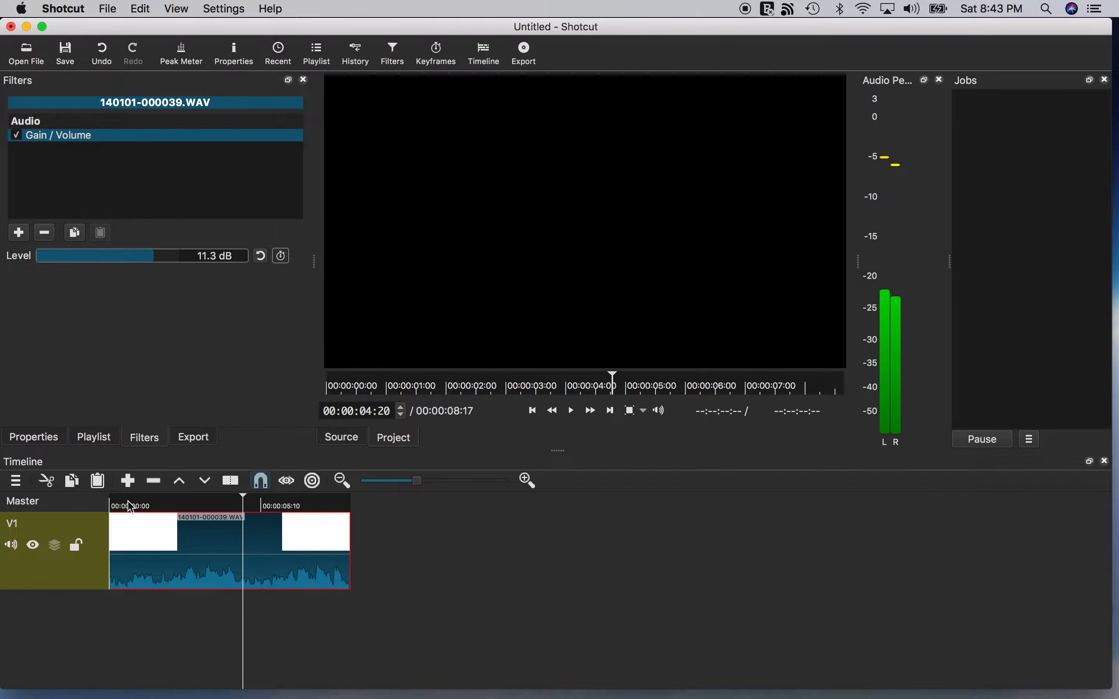
click(204, 507)
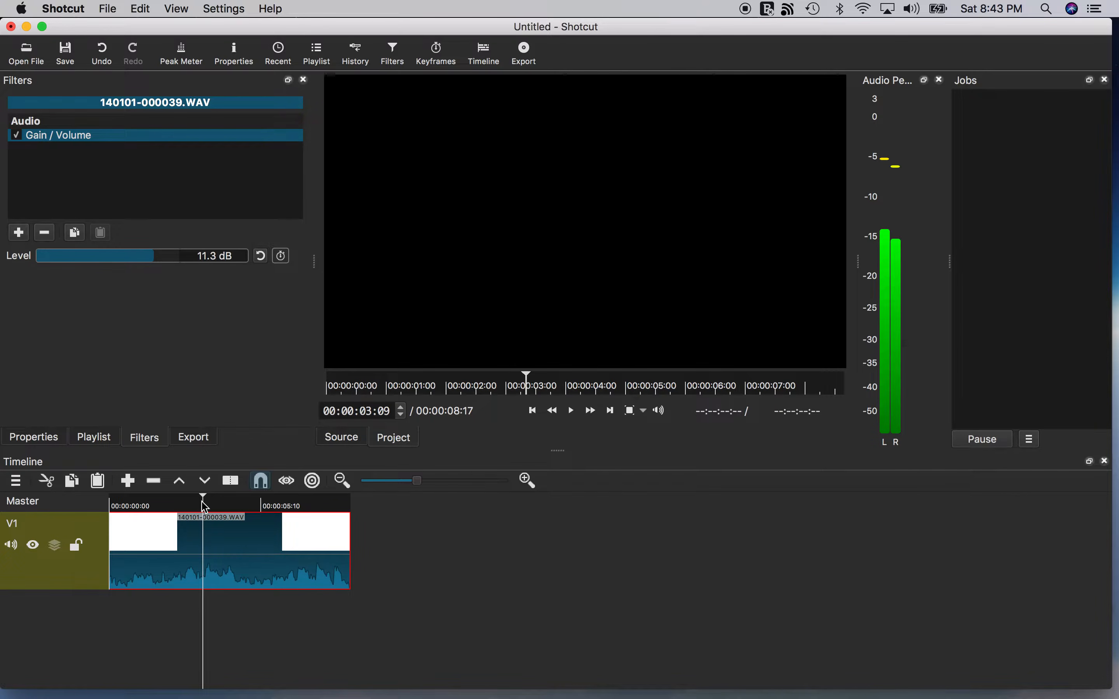
click(211, 504)
mouse_move(892, 127)
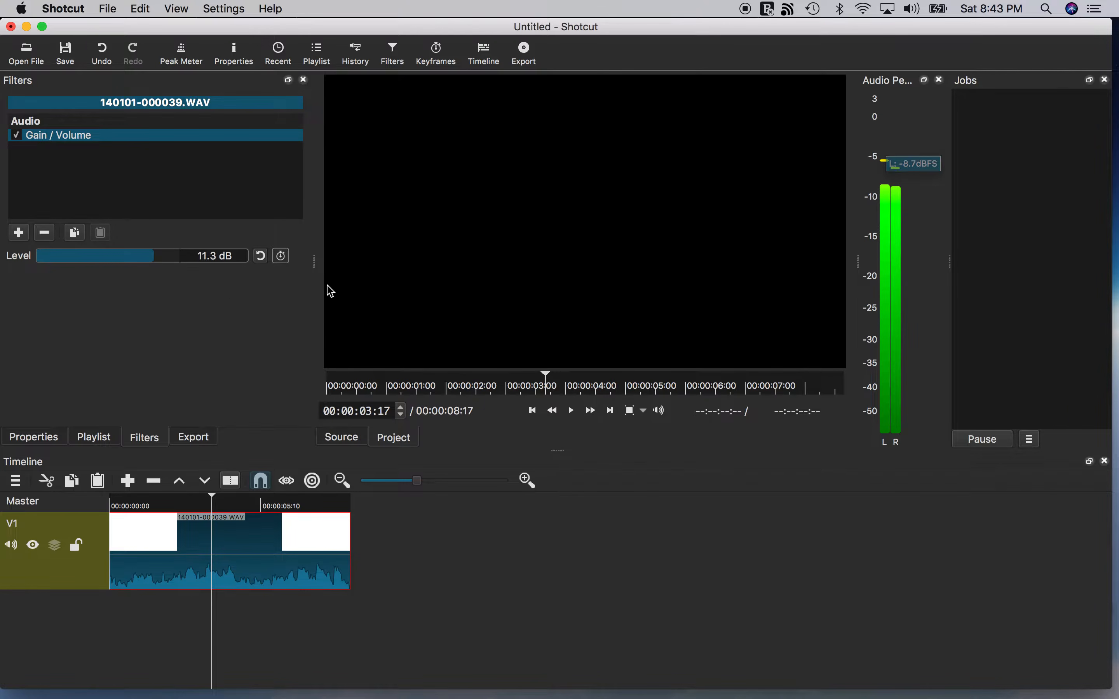
Raise the Gain/Volume level to 19.6 dB and preview the clip from the start.
click(156, 257)
drag(162, 264, 176, 264)
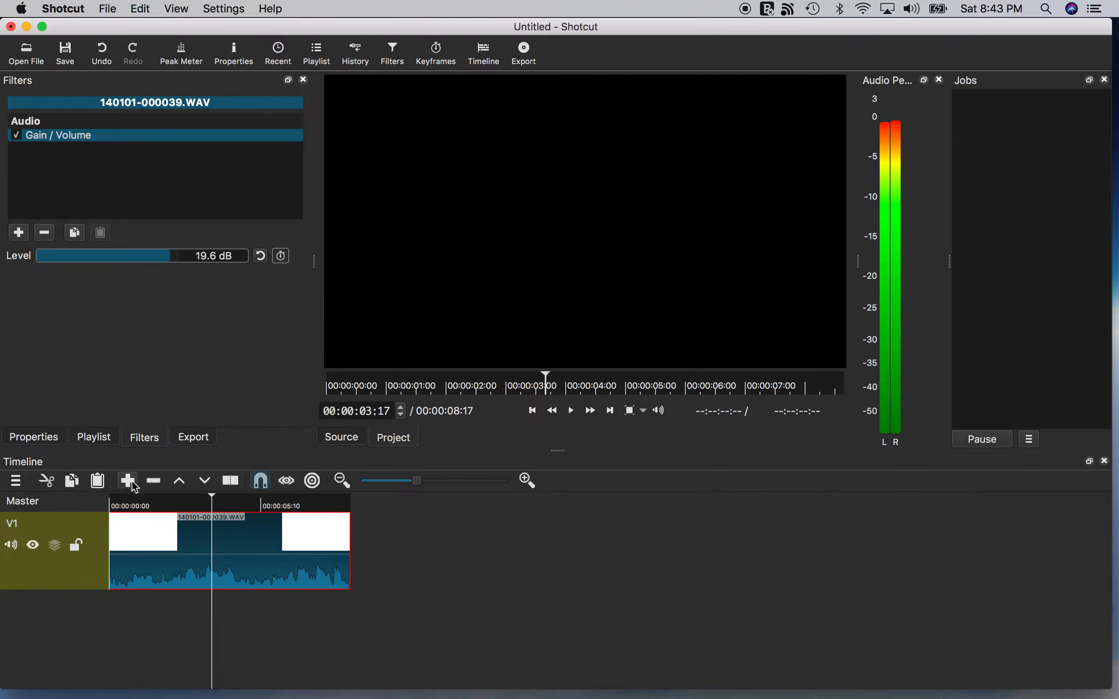
click(121, 505)
key(space)
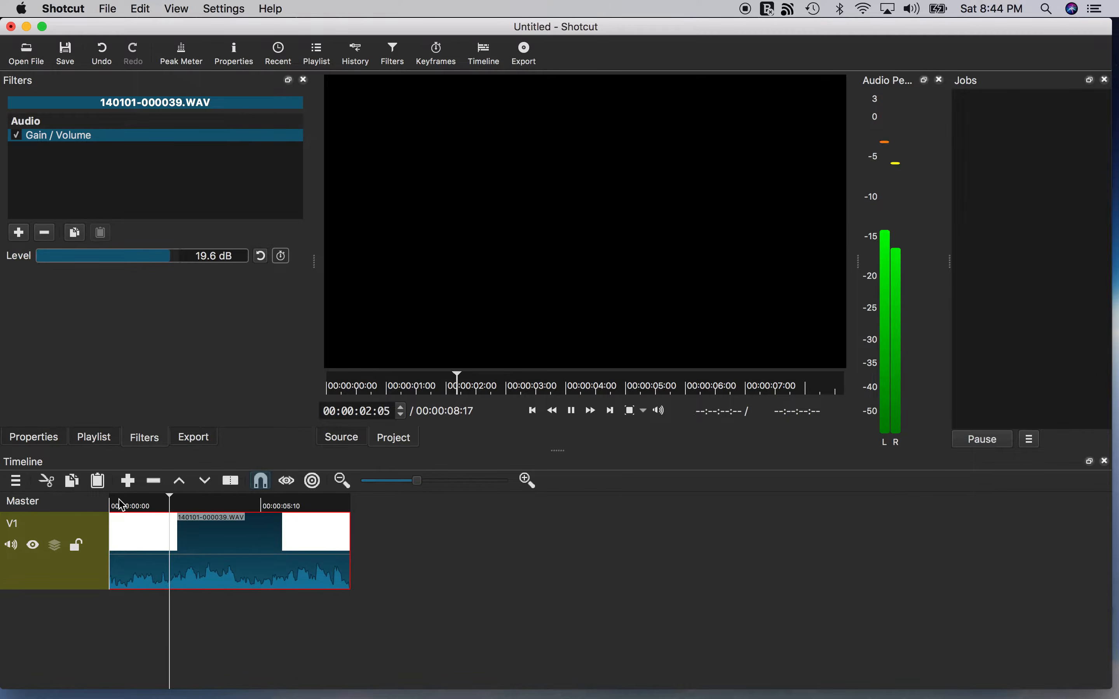
key(space)
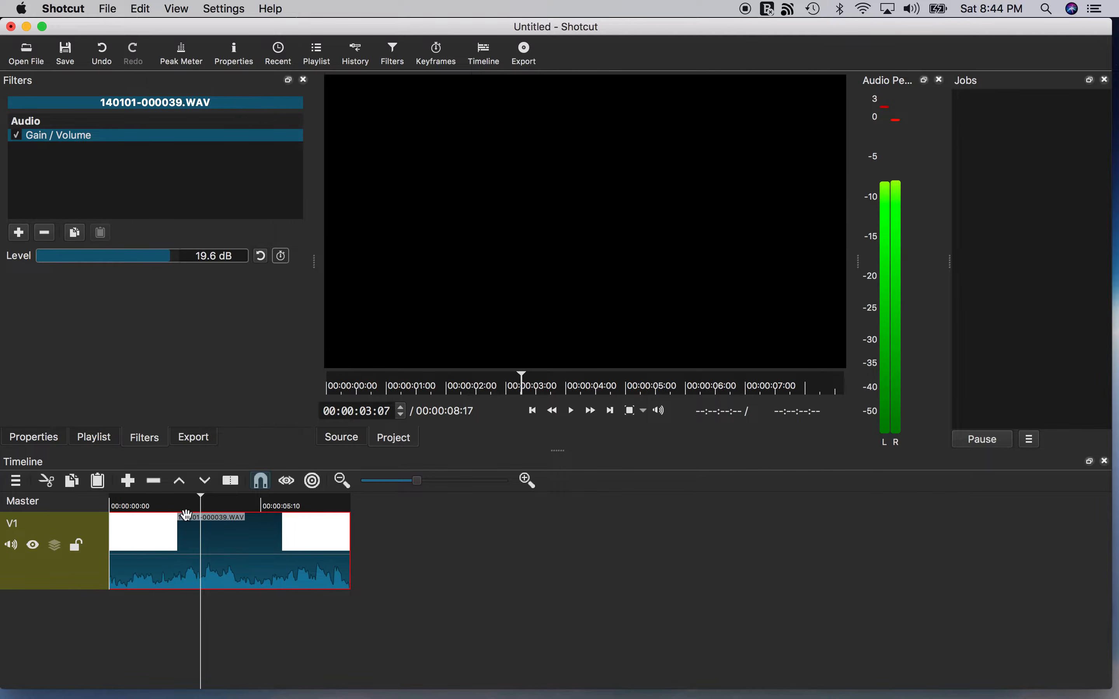
click(214, 504)
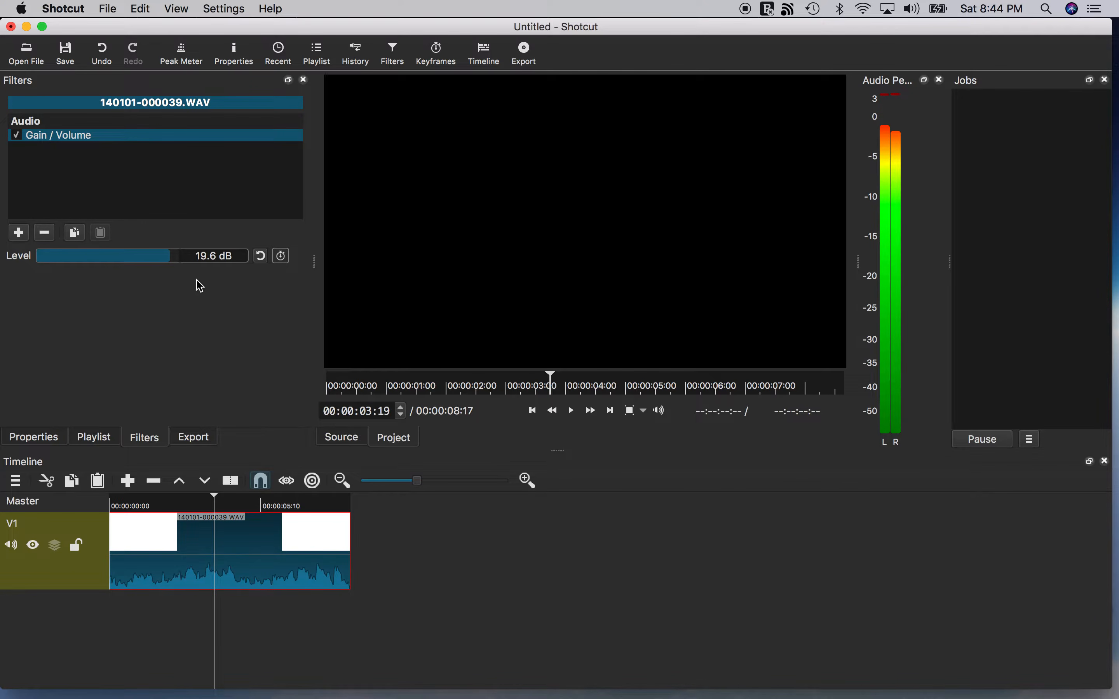
Lower the Gain/Volume level to -9.6 dB and preview the clip again.
drag(176, 262, 115, 257)
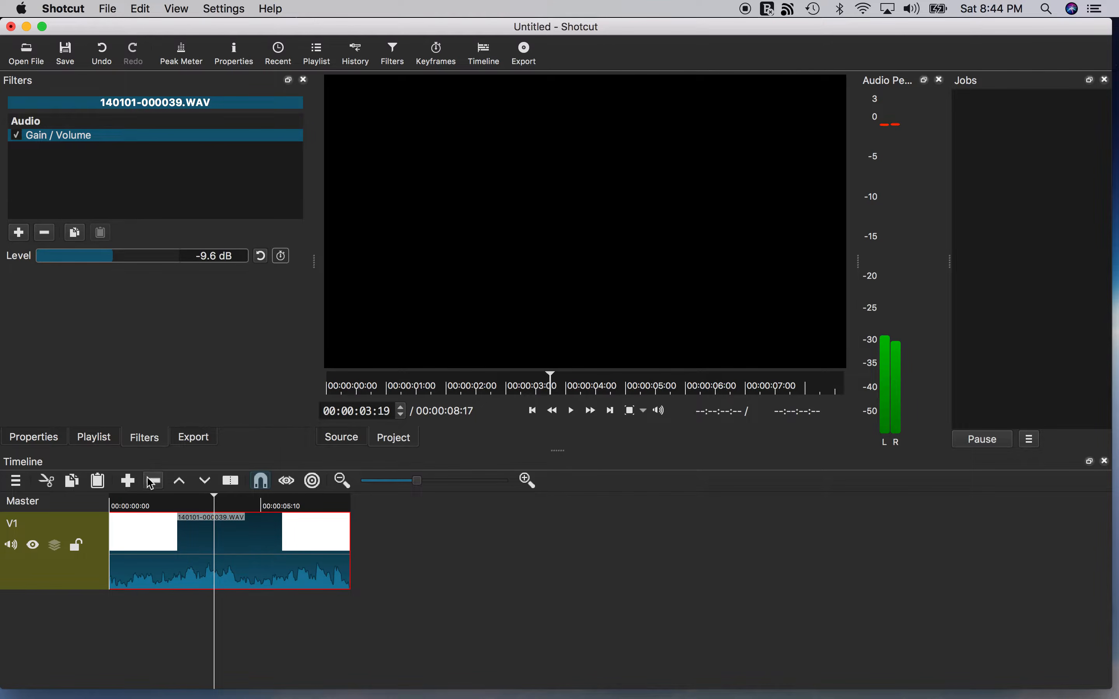
click(127, 504)
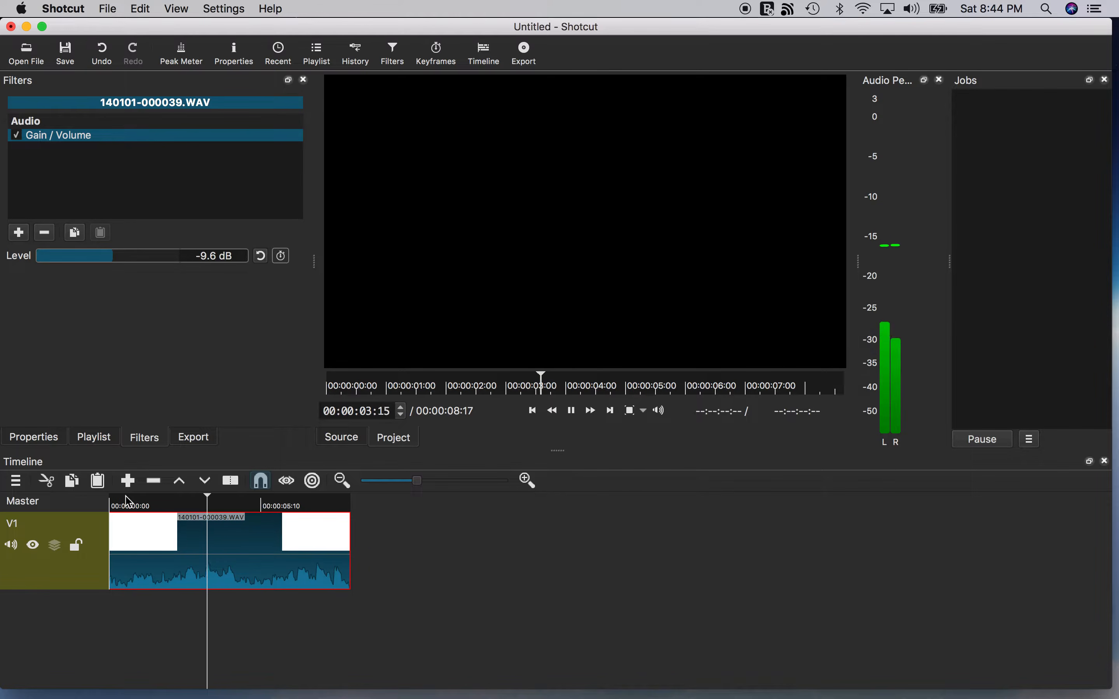
key(space)
click(200, 502)
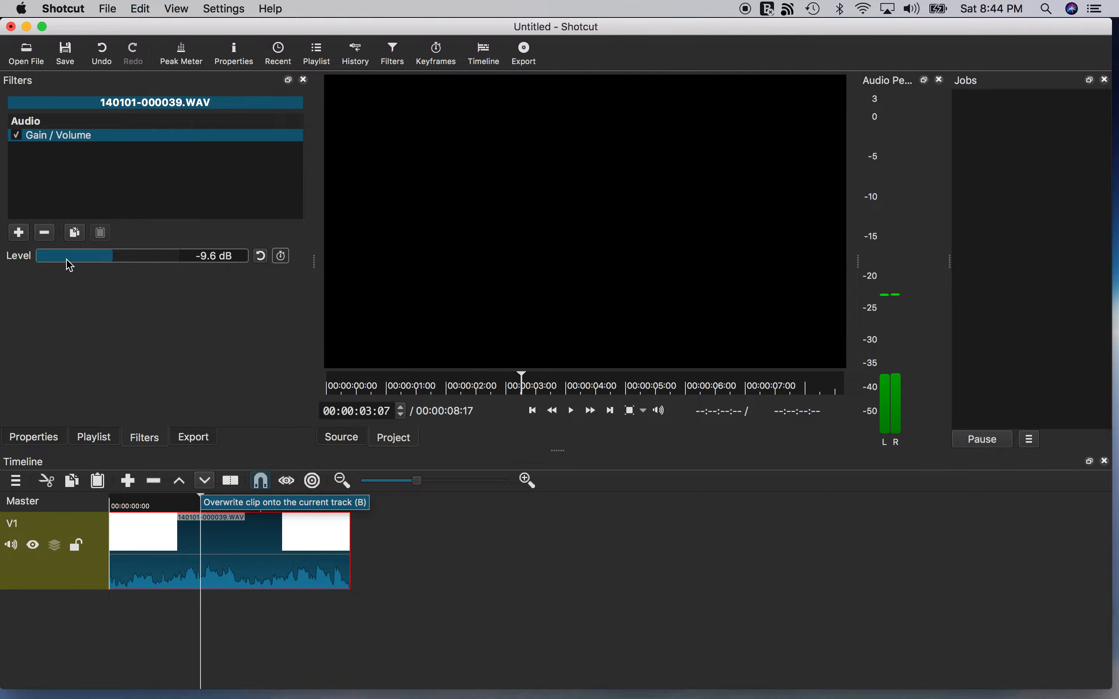
Replace the Gain/Volume filter with a Limiter audio filter on the clip.
click(46, 233)
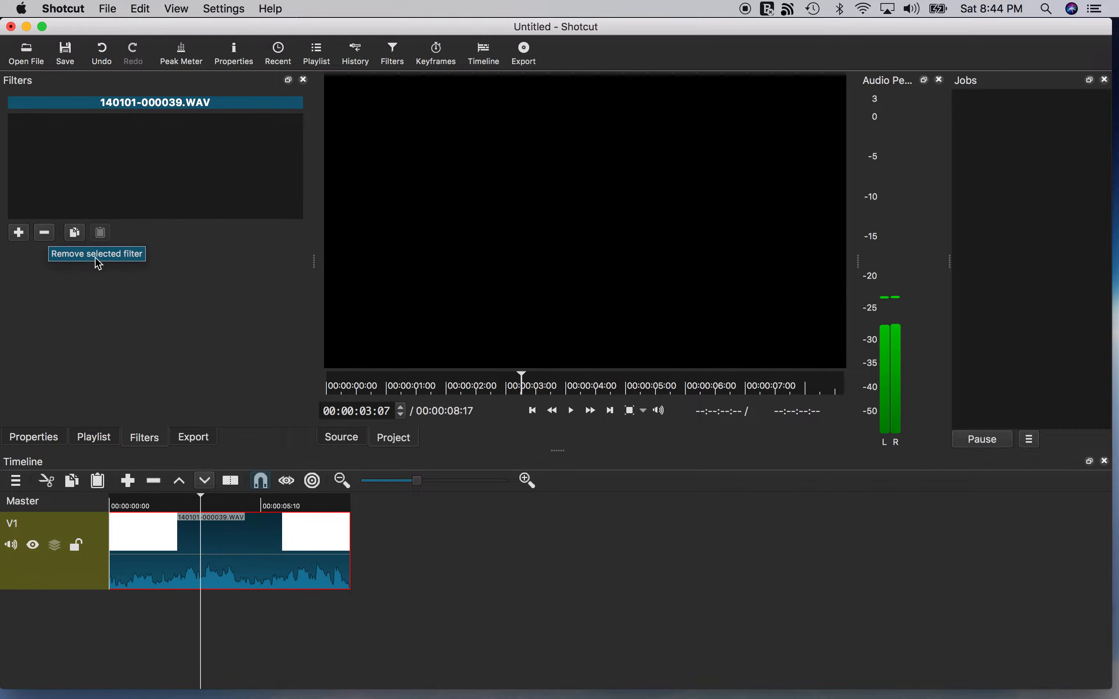
click(19, 233)
scroll(143, 235, down, 4)
scroll(145, 236, down, 1)
click(76, 281)
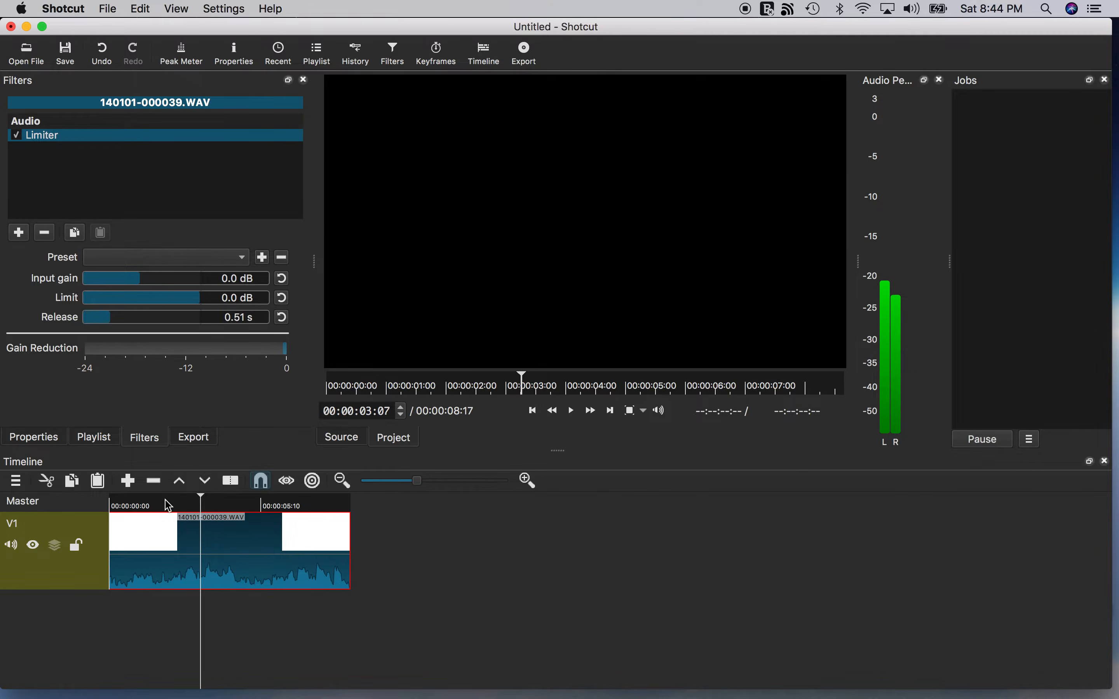
click(133, 507)
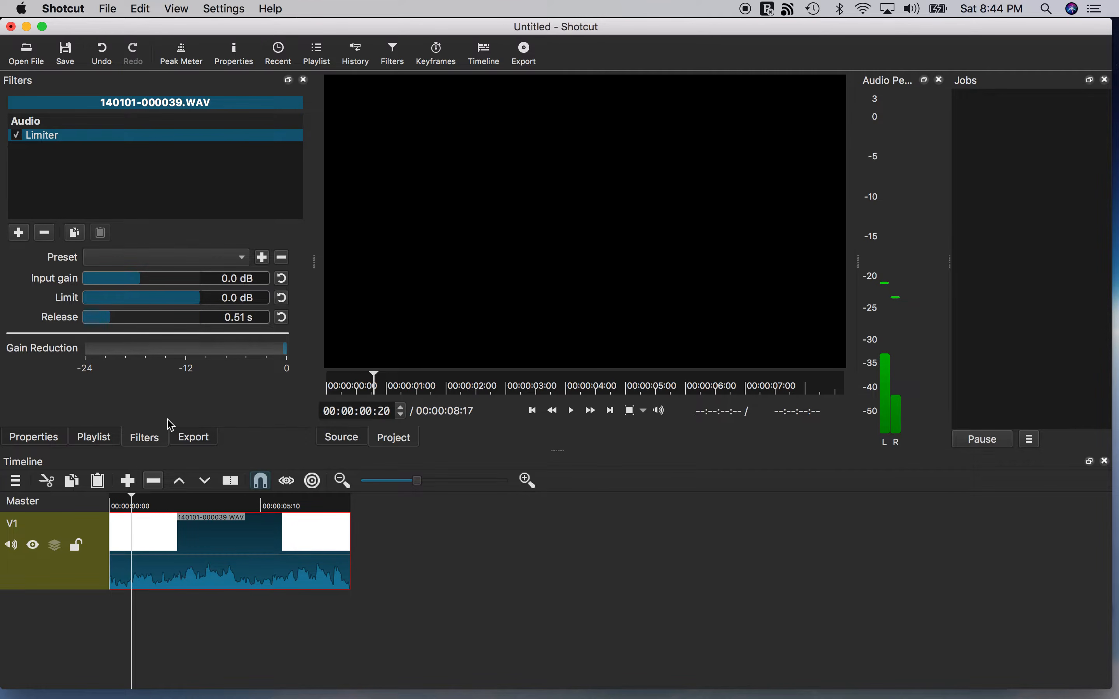
Set the Limiter's limit to -1.8 dB and input gain to 16.4 dB, and preview the clip.
mouse_move(203, 303)
mouse_down()
mouse_move(188, 298)
mouse_move(195, 305)
mouse_up()
click(193, 301)
drag(142, 277, 191, 280)
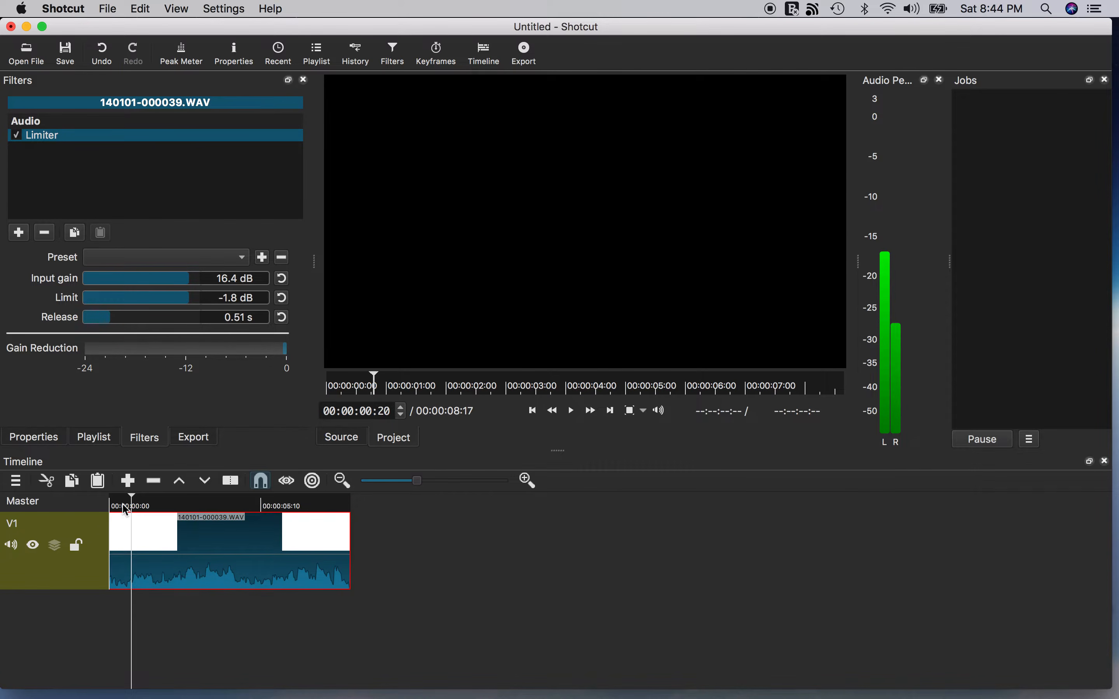
click(234, 301)
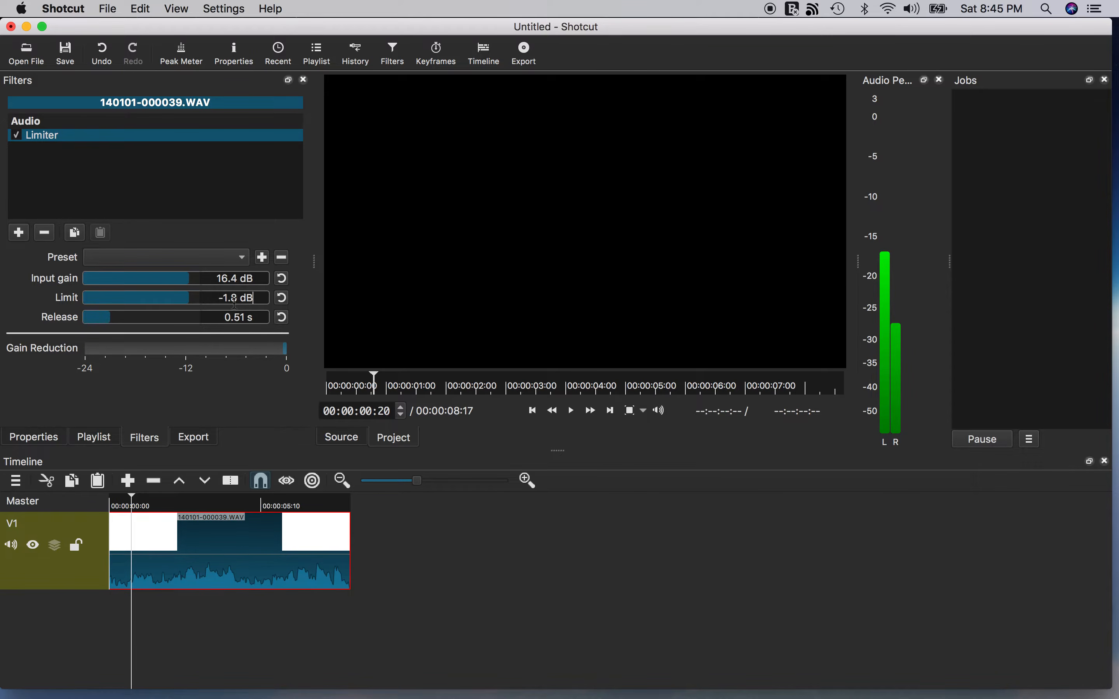
click(116, 505)
key(space)
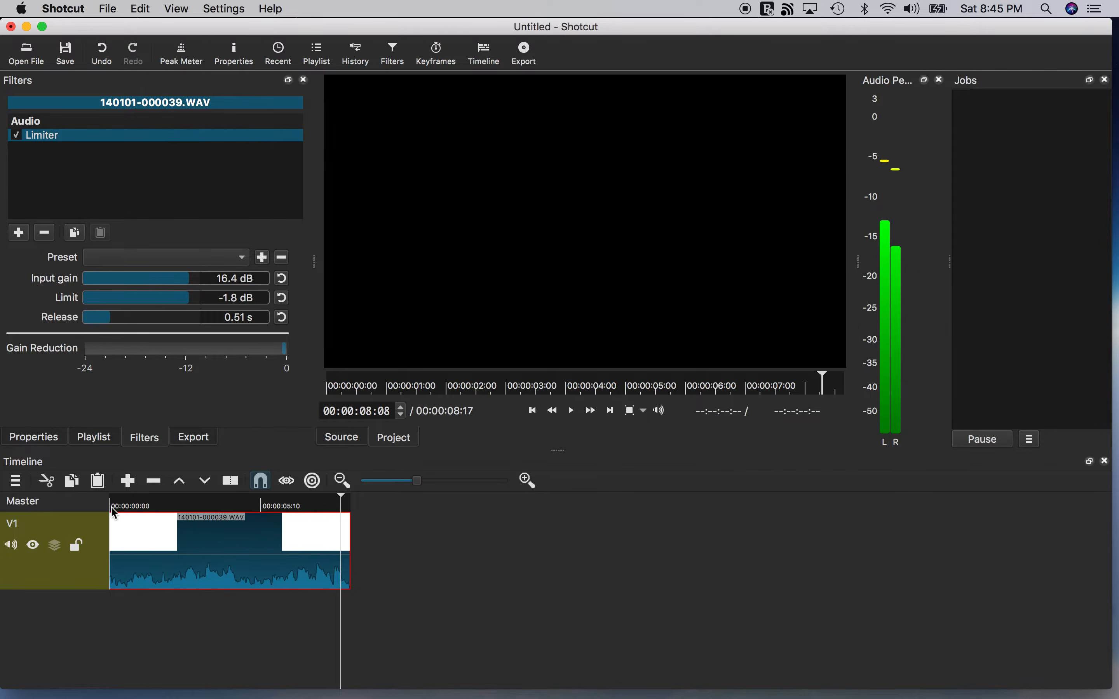
Raise the Limiter's input gain to 20.0 dB and play the clip to check it.
click(119, 503)
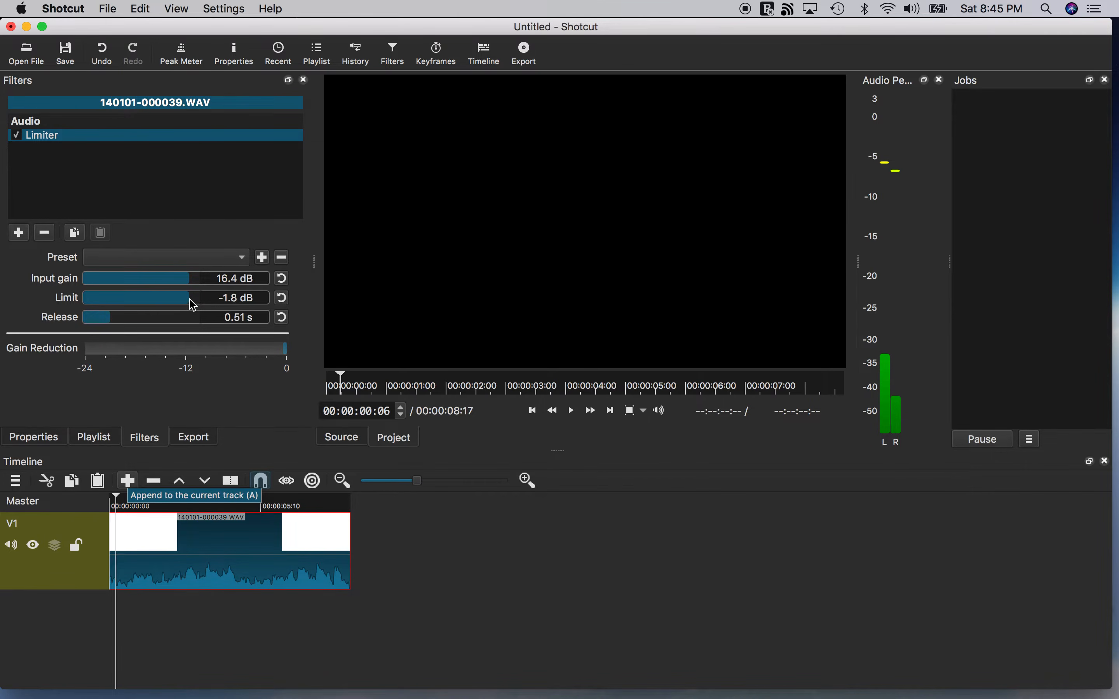
drag(193, 284, 202, 278)
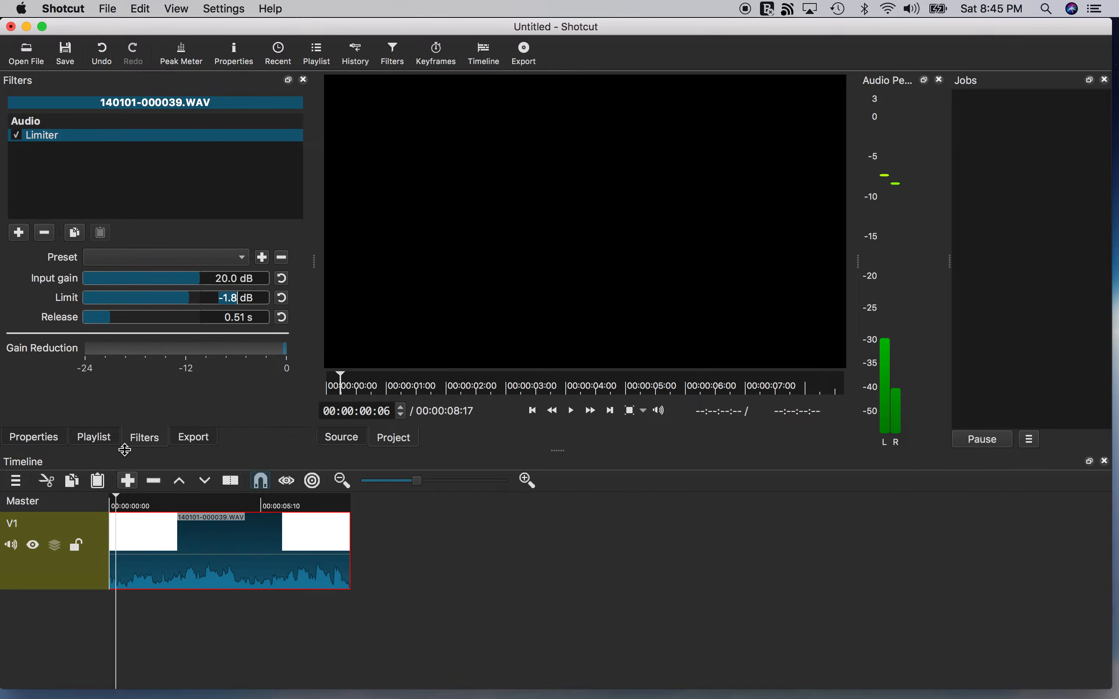
key(space)
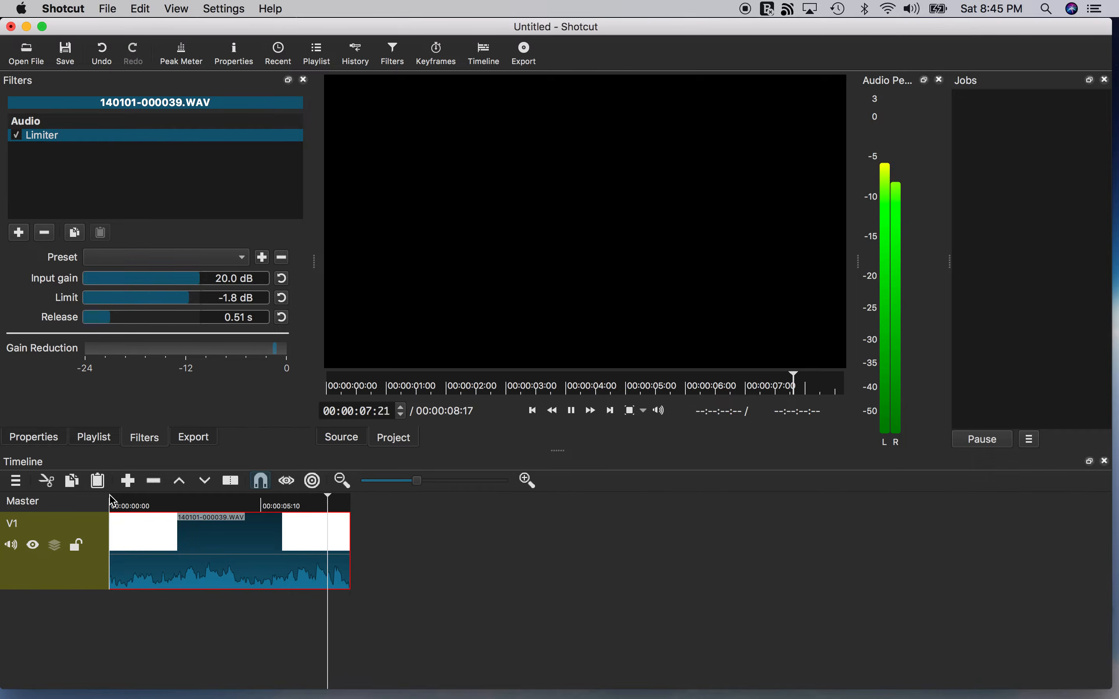
key(space)
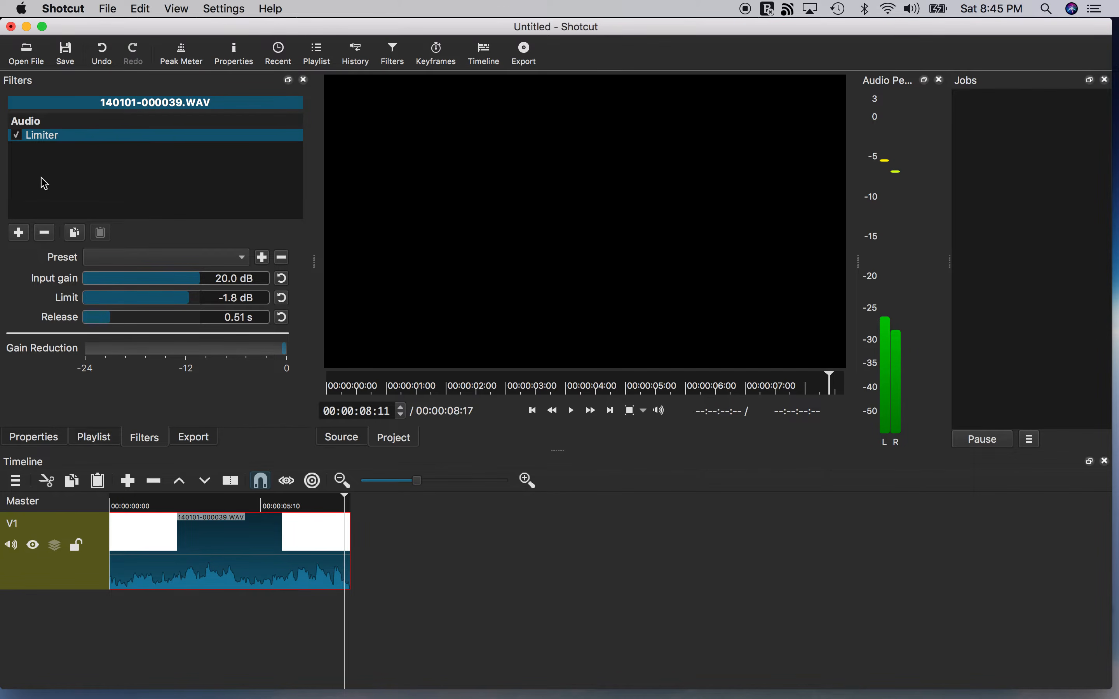
Disable the Limiter filter and play the clip to compare without it.
click(19, 141)
drag(146, 503, 82, 503)
key(space)
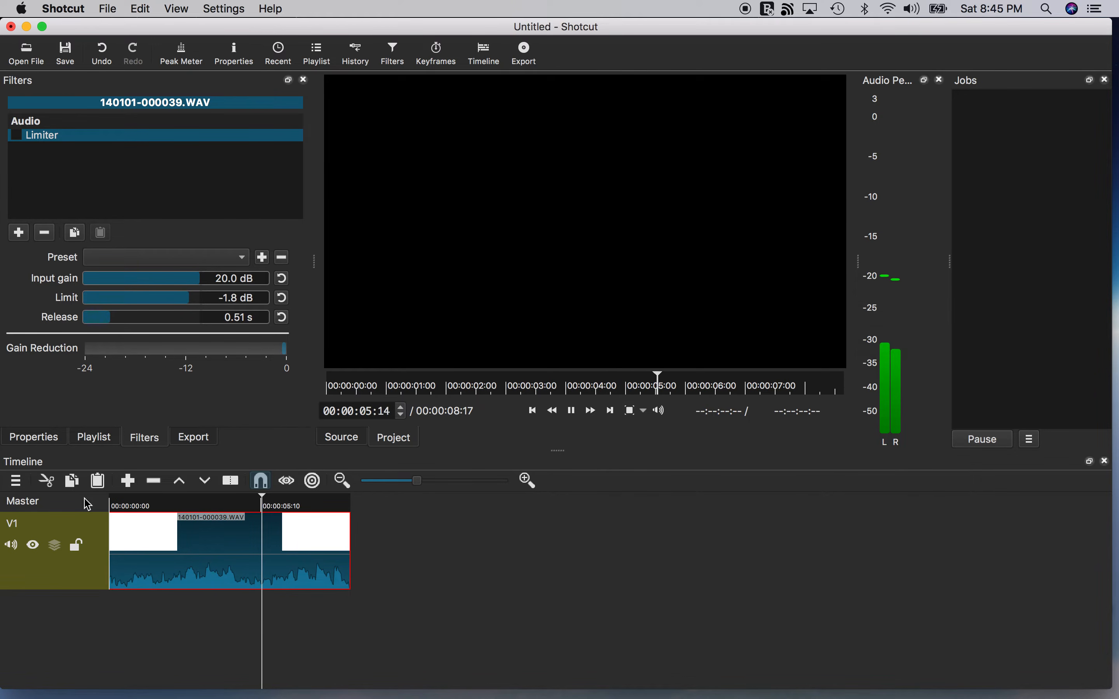
key(space)
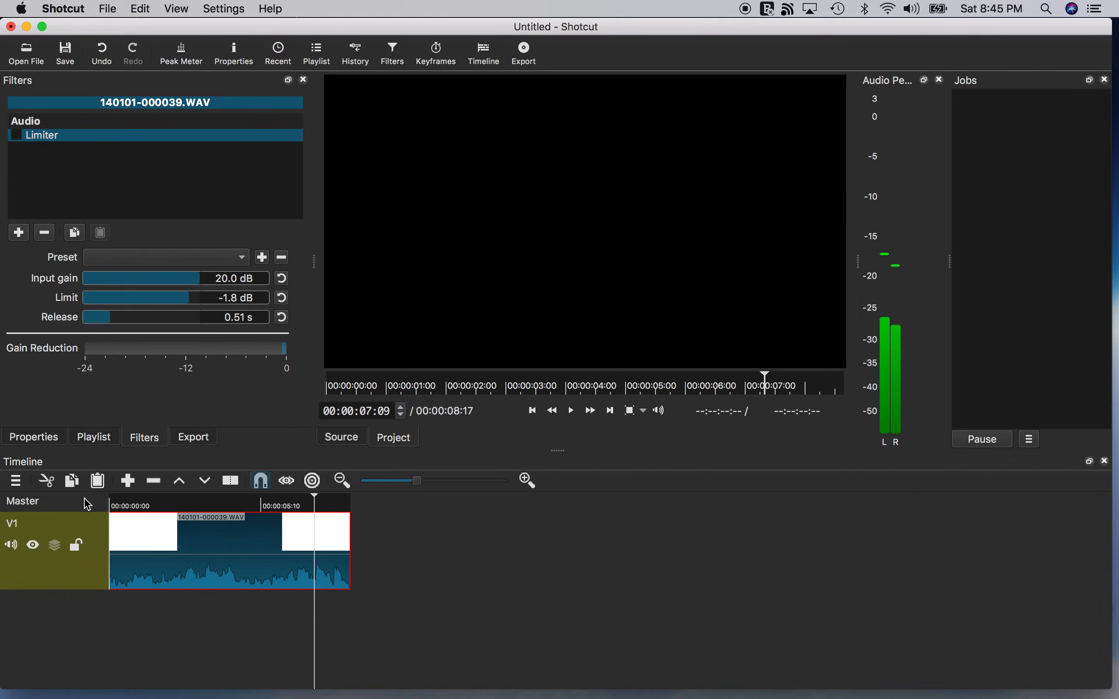
Re-enable the Limiter filter briefly and switch it off again.
click(122, 505)
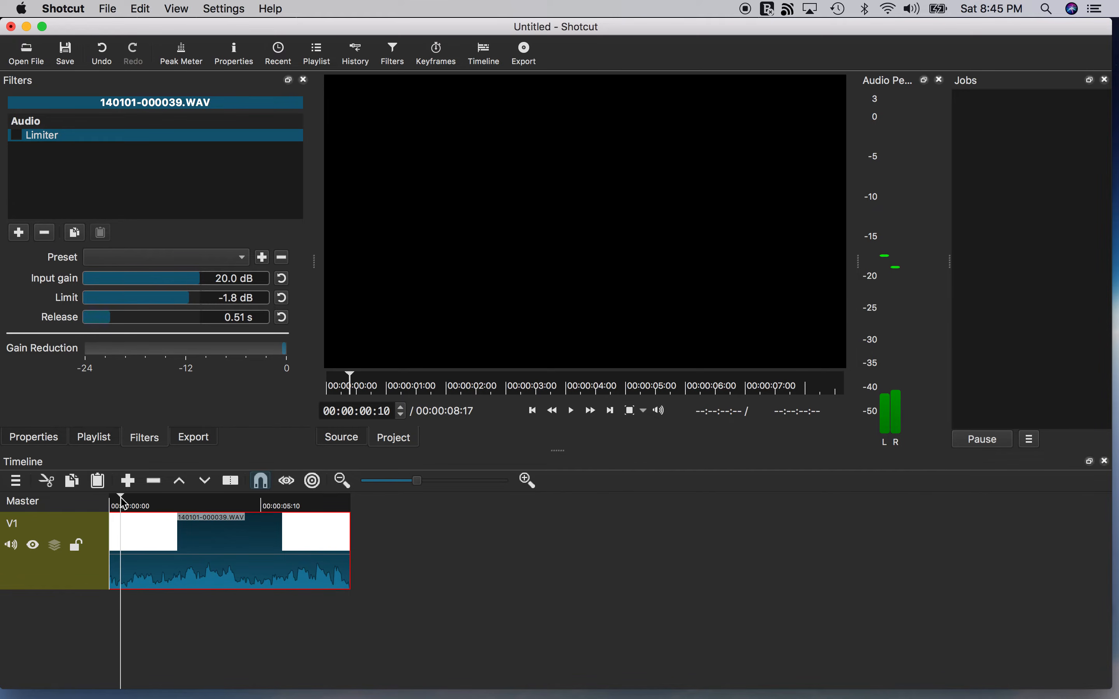
click(21, 137)
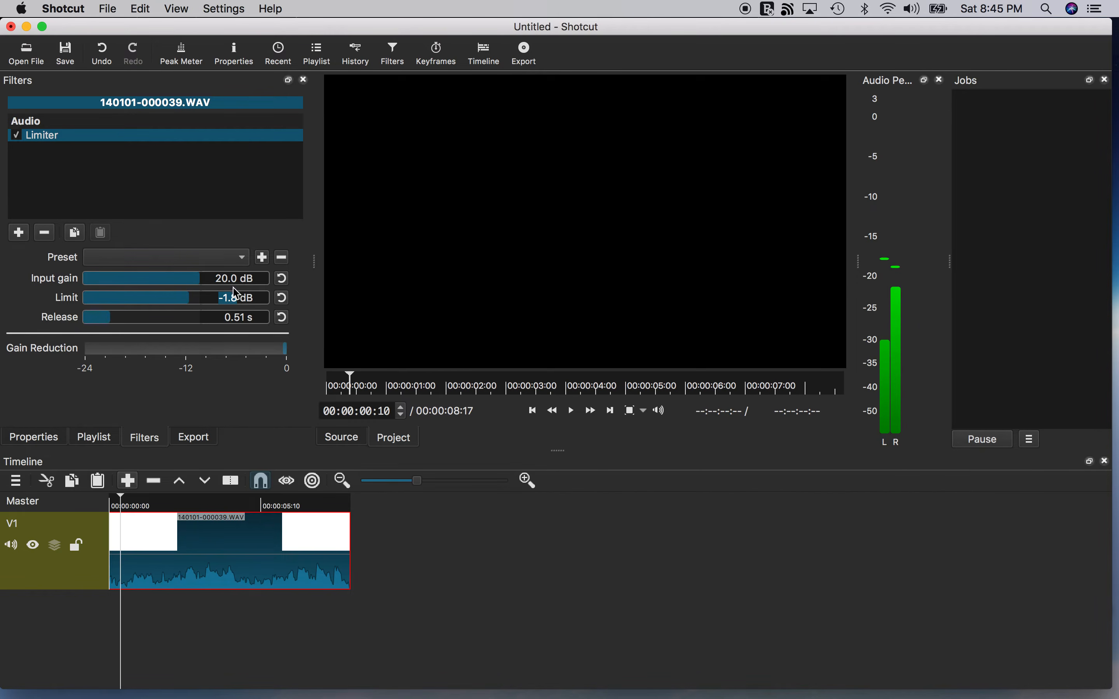
click(19, 139)
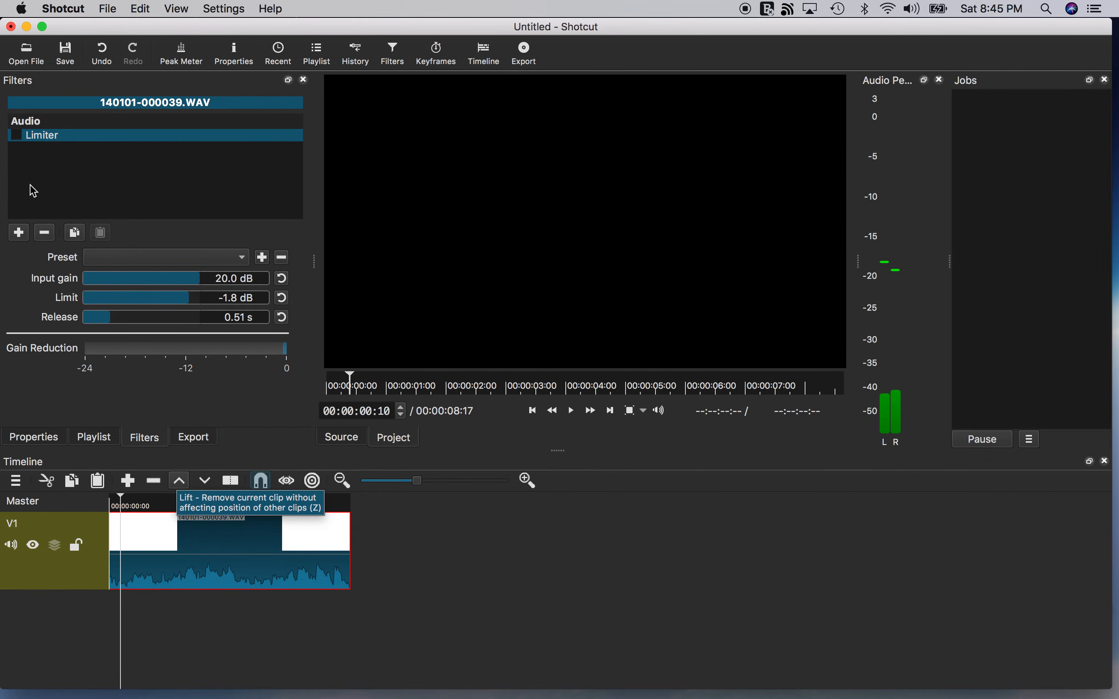
Add another Gain/Volume filter and set its level to -50.0 dB.
click(19, 232)
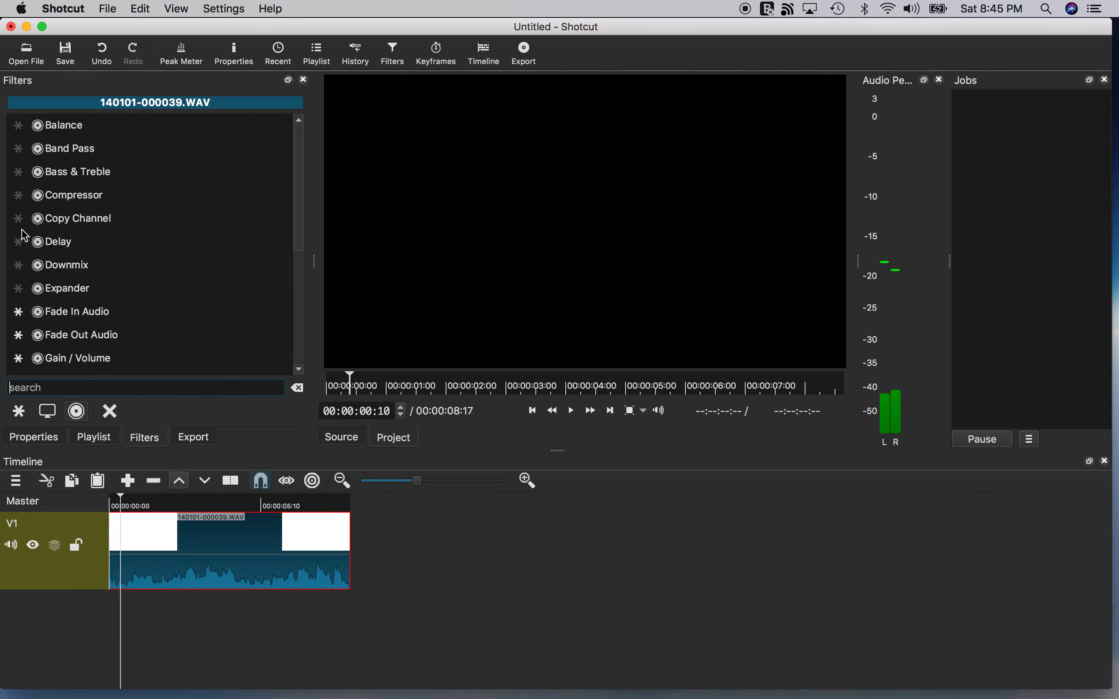
scroll(79, 252, down, 2)
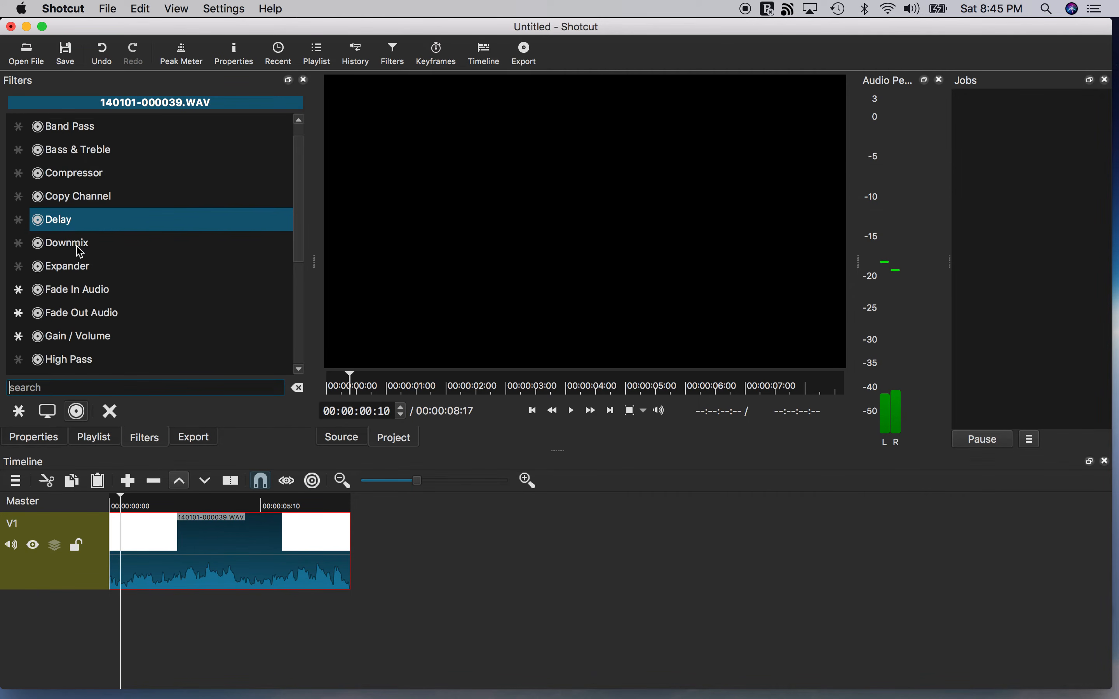
click(78, 318)
drag(129, 257, 12, 263)
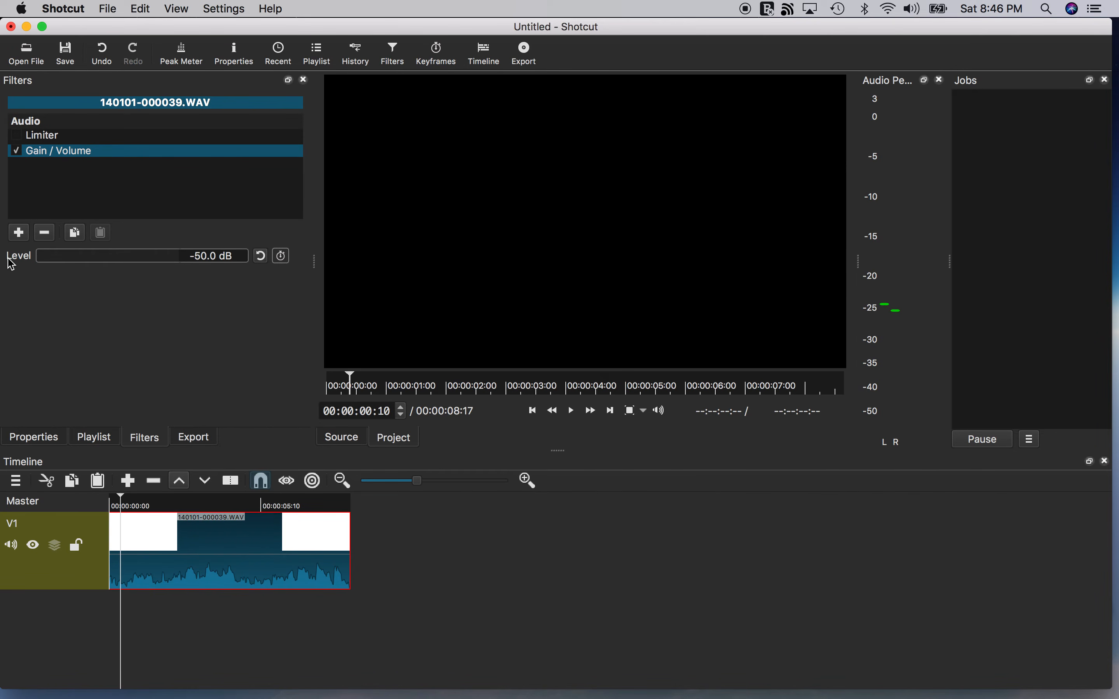
Preview the quieted clip and disable the Gain/Volume filter.
key(space)
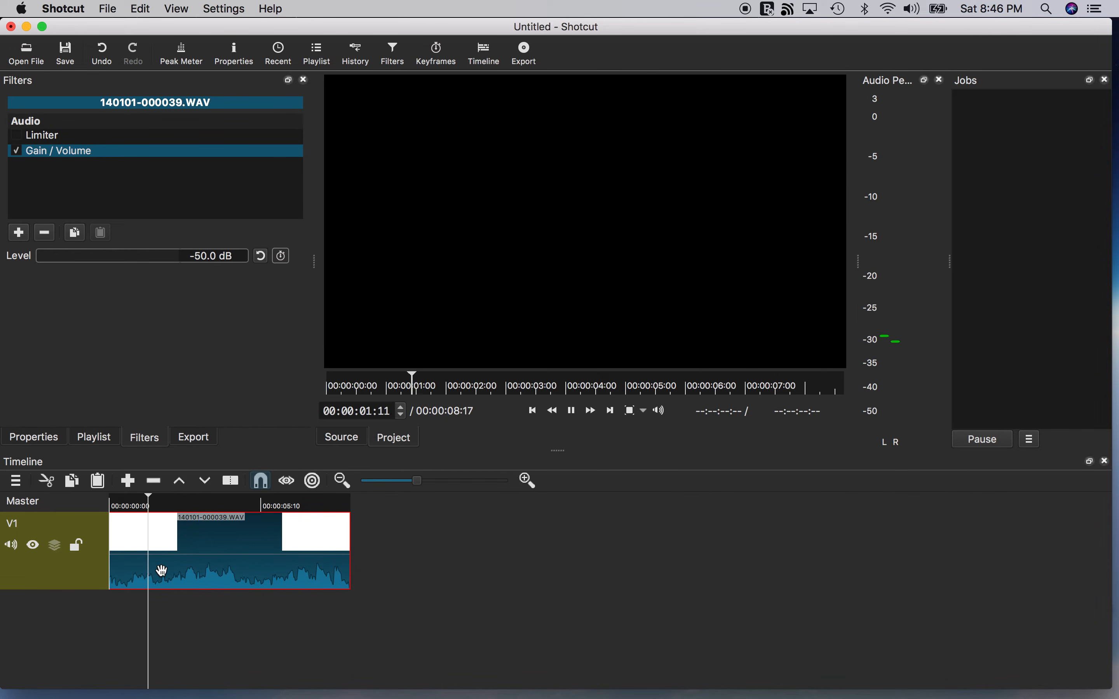
key(space)
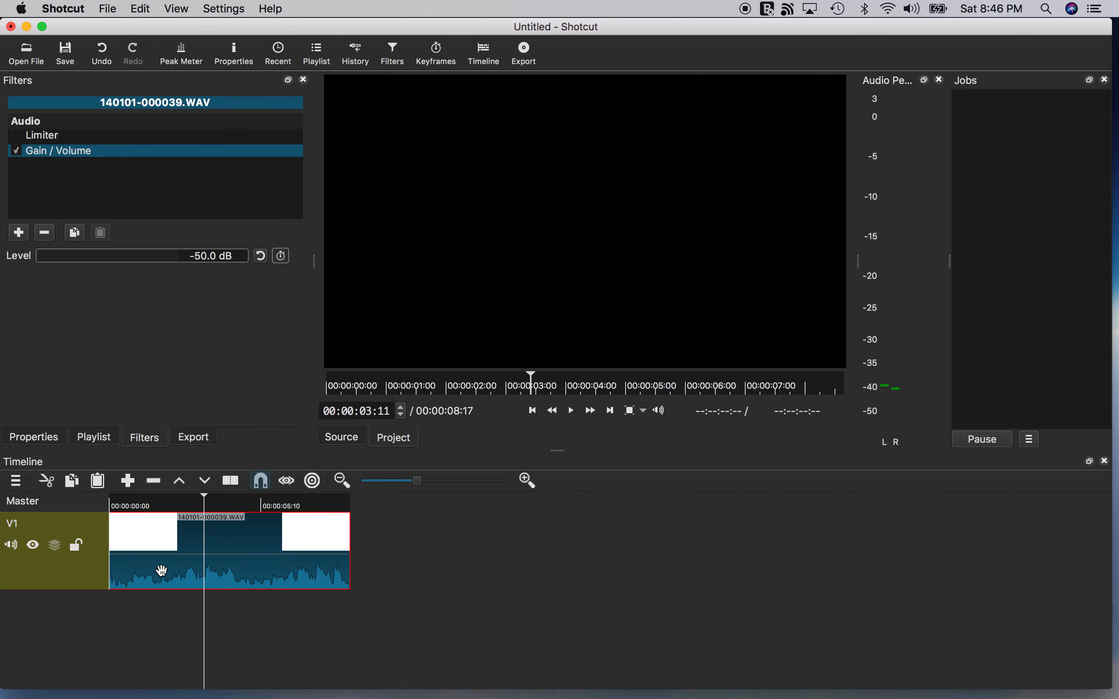
click(15, 151)
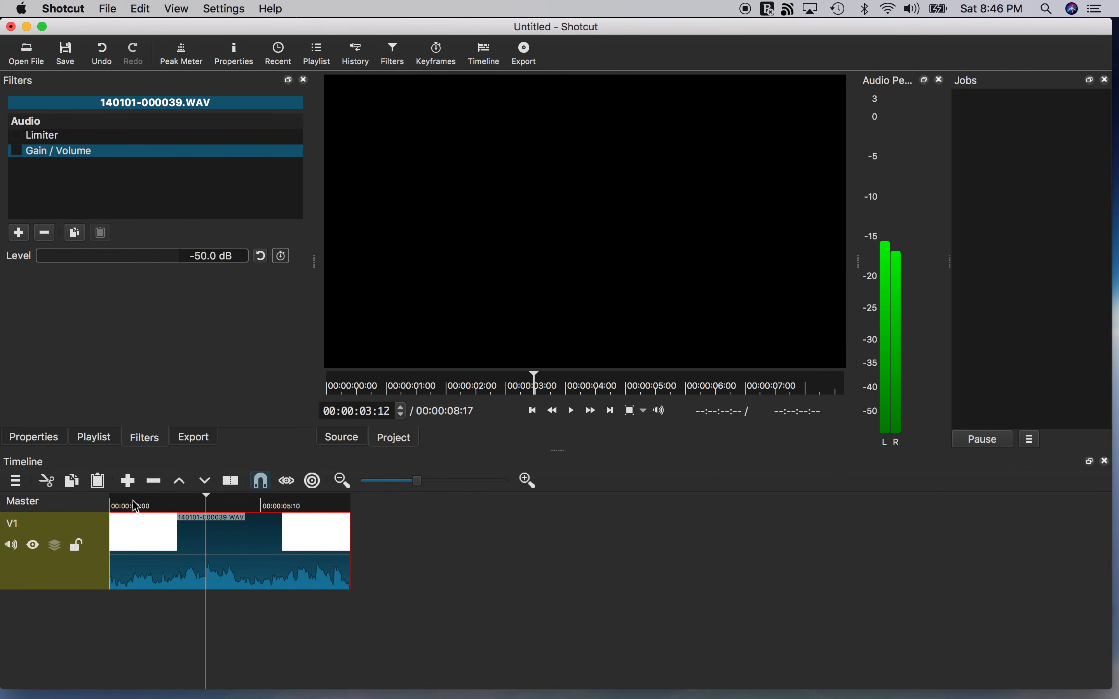
drag(137, 505, 146, 505)
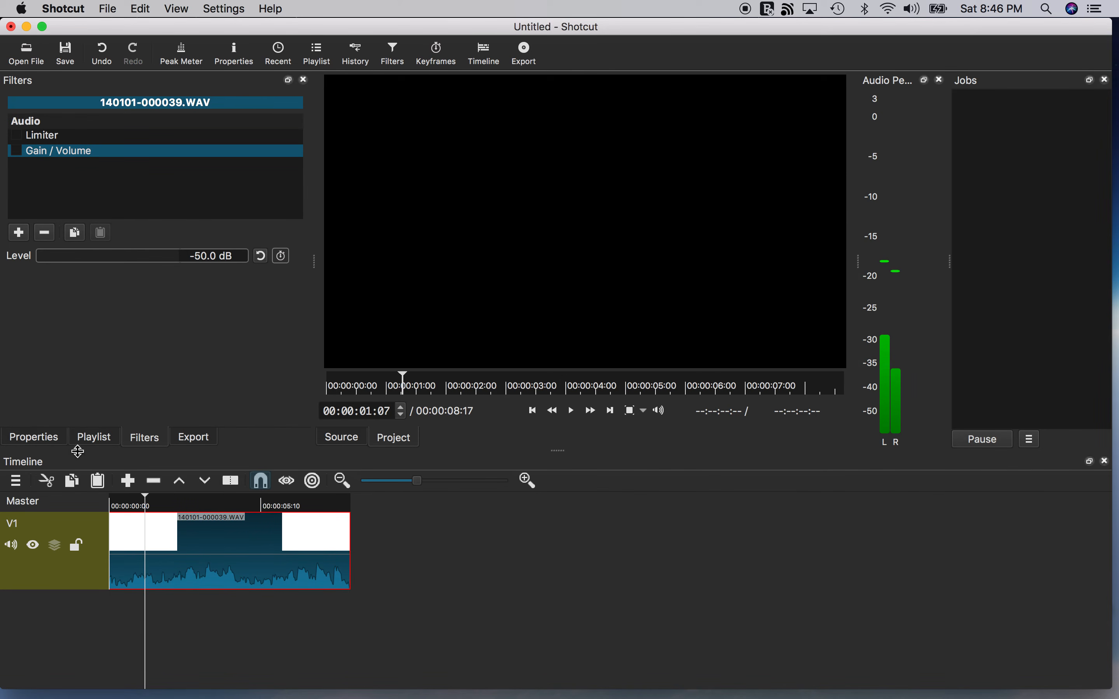
Set the clip's audio track to None in its properties and play the clip.
click(48, 442)
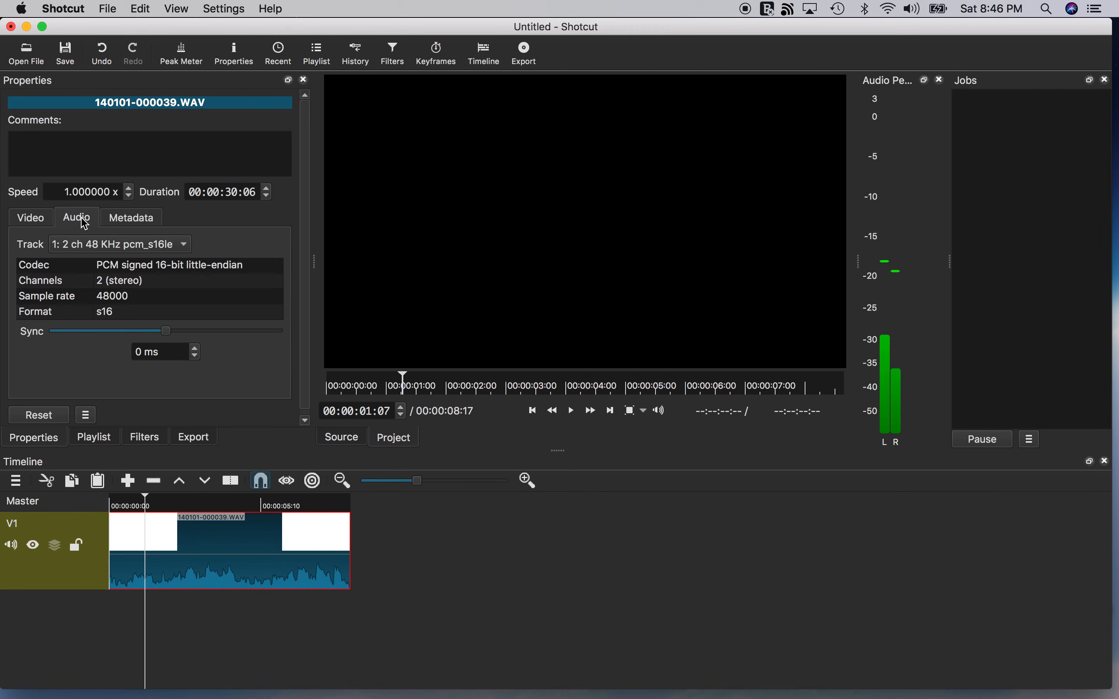
click(81, 250)
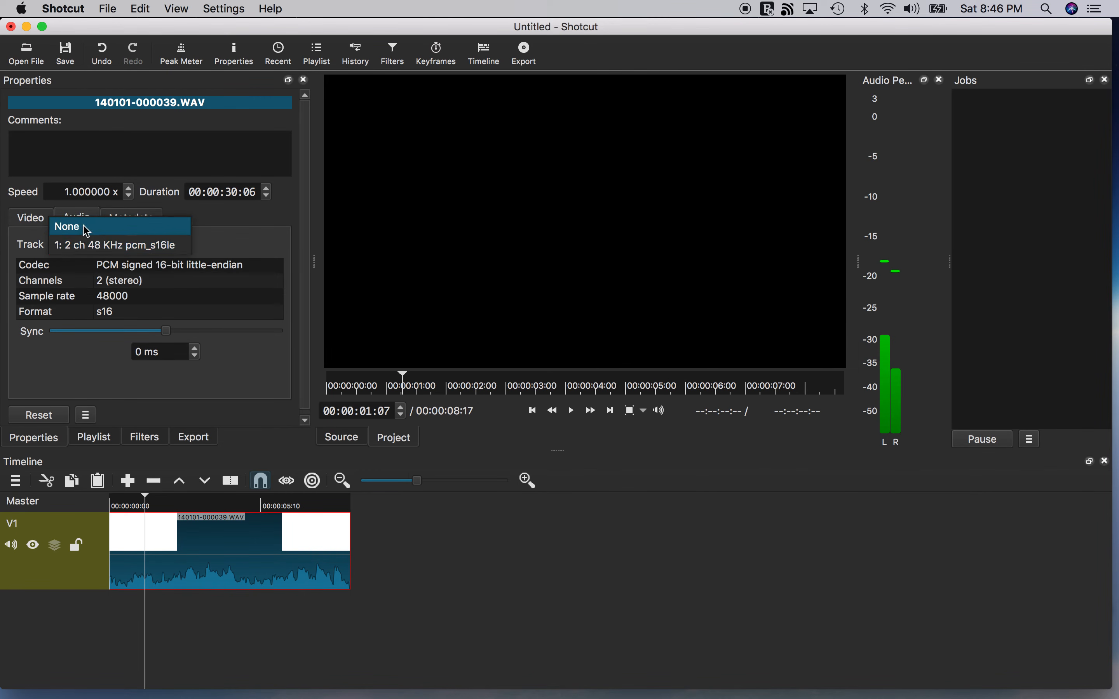
click(85, 227)
key(space)
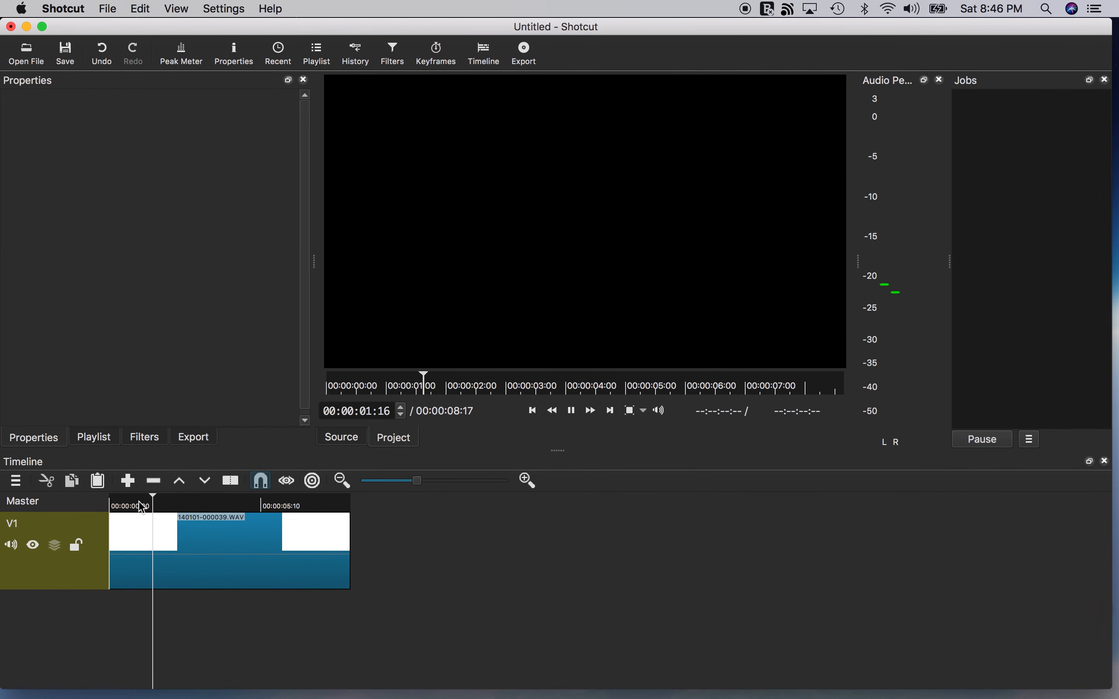
key(space)
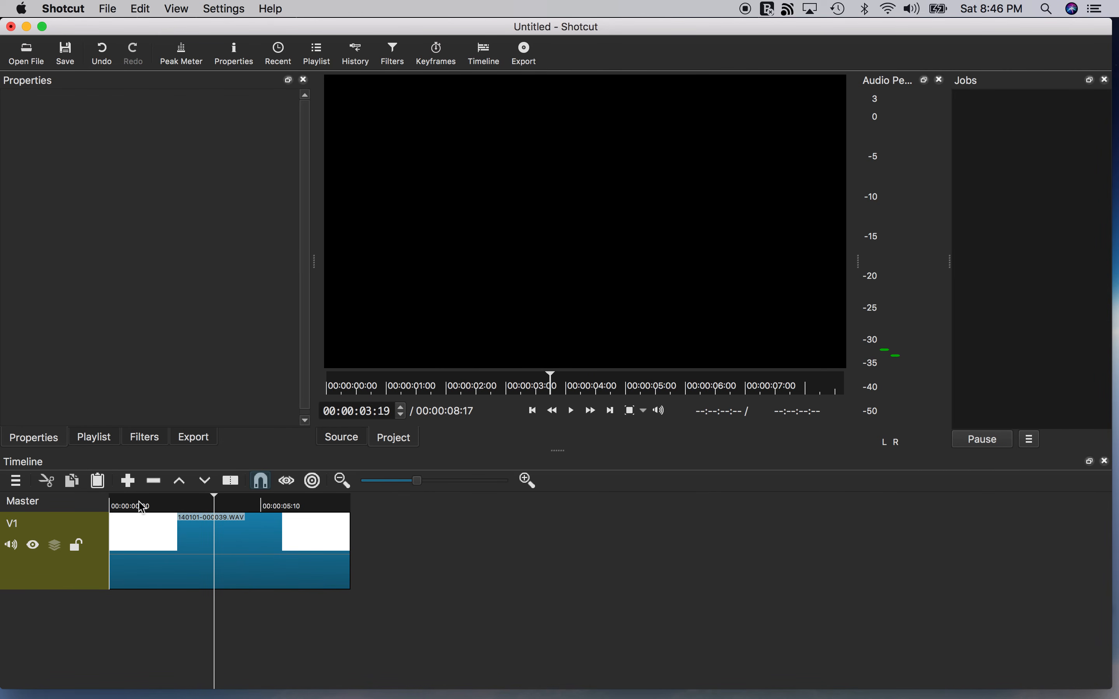